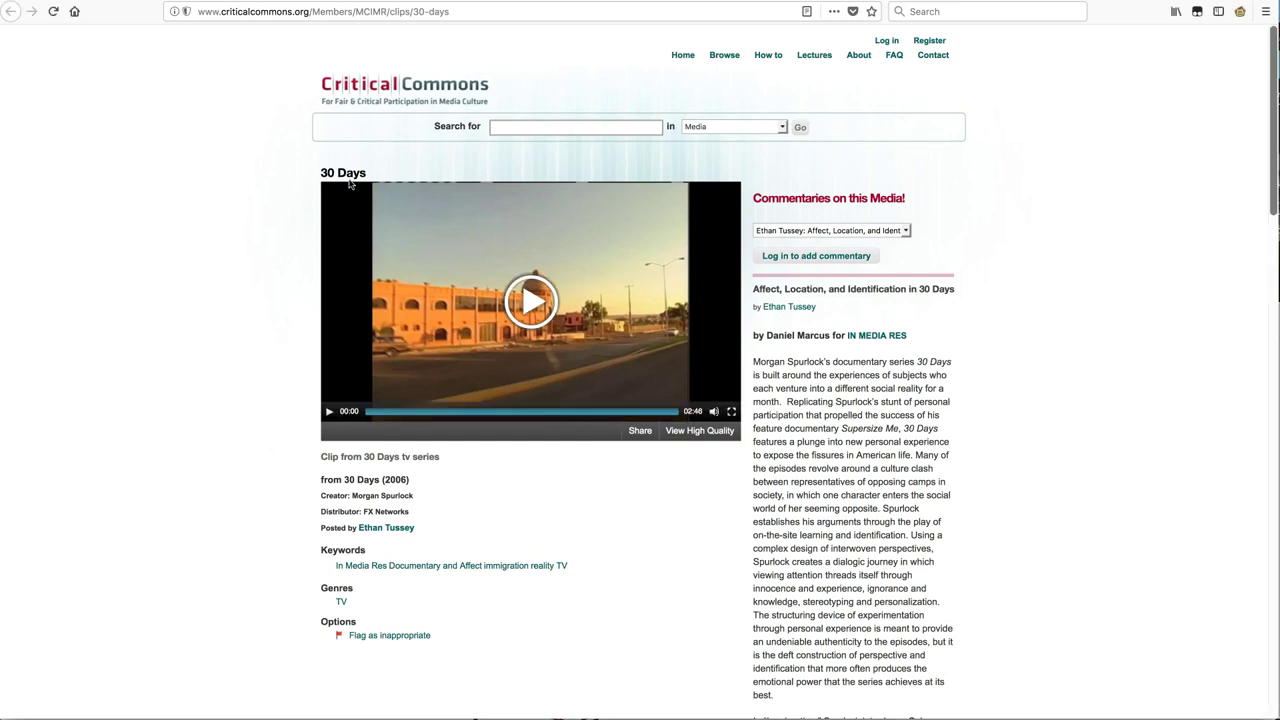
Select the 30 Days clip text through the 'Clip from 30 Days tv series' line and right-click it.
scroll(350, 175, "down", 1)
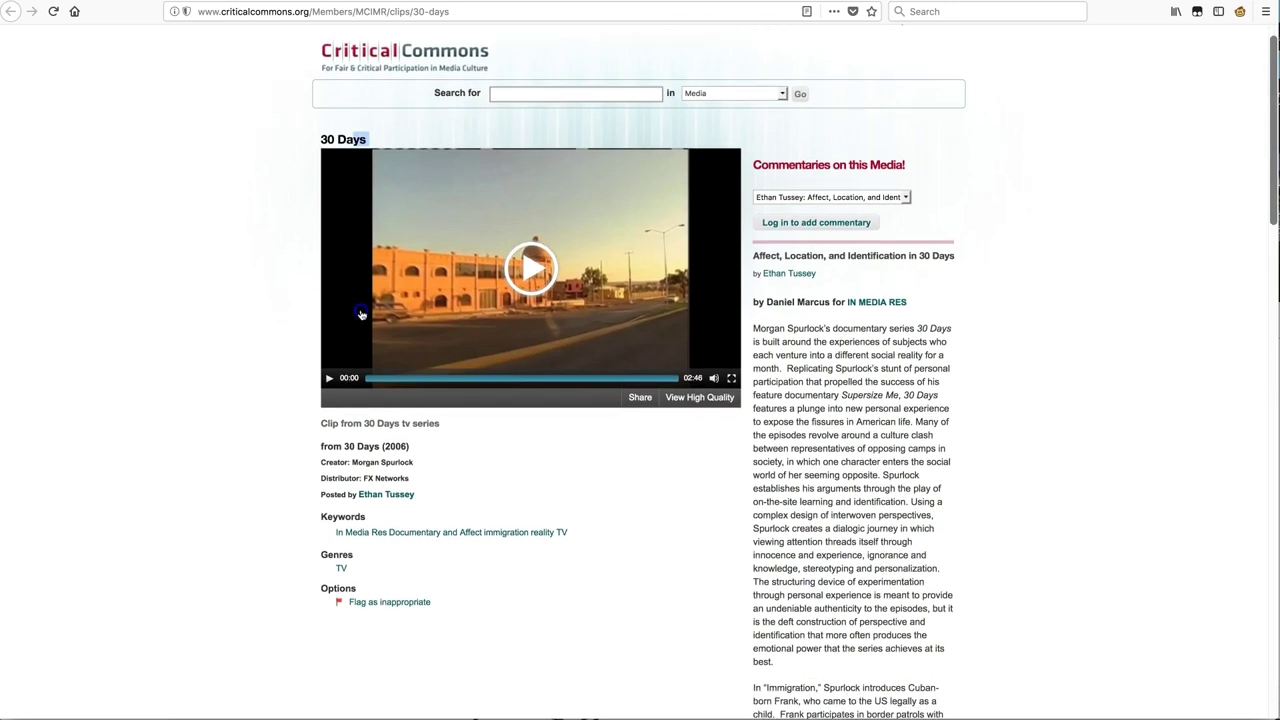
mouse_move(348, 173)
left_mouse_down()
mouse_move(386, 430)
mouse_move(403, 412)
mouse_move(358, 419)
left_mouse_up()
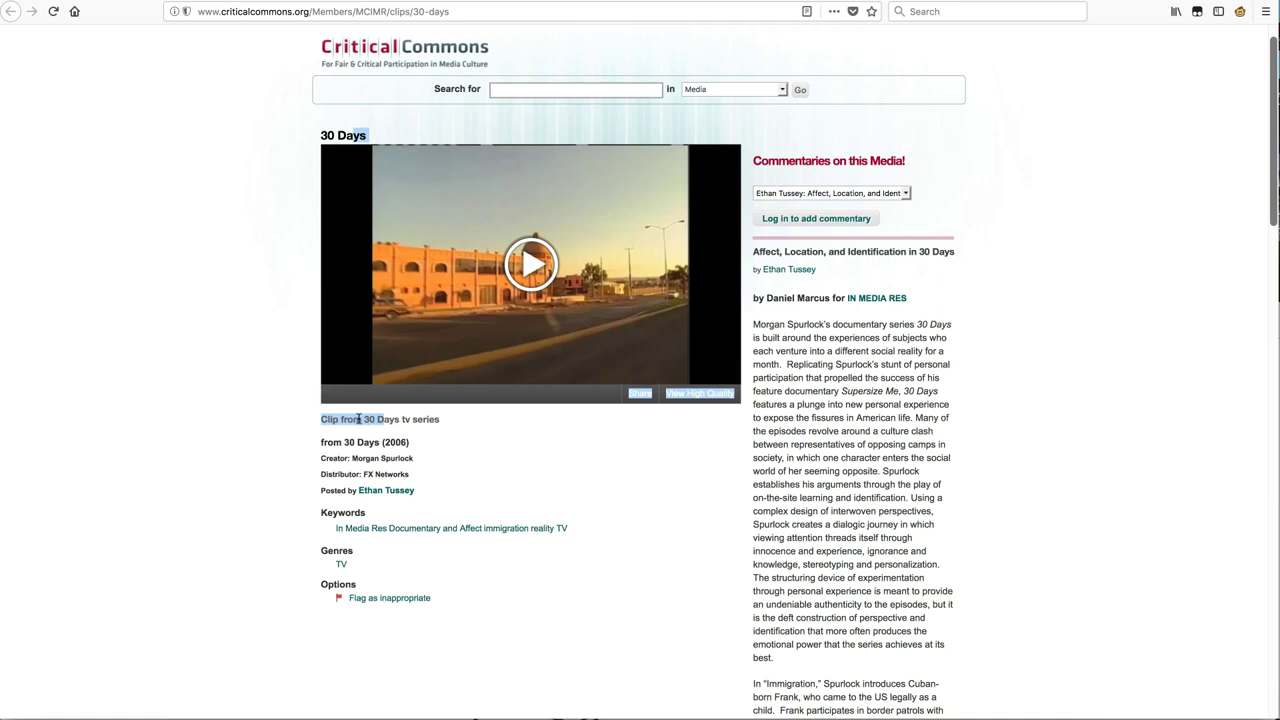
right_click(358, 419)
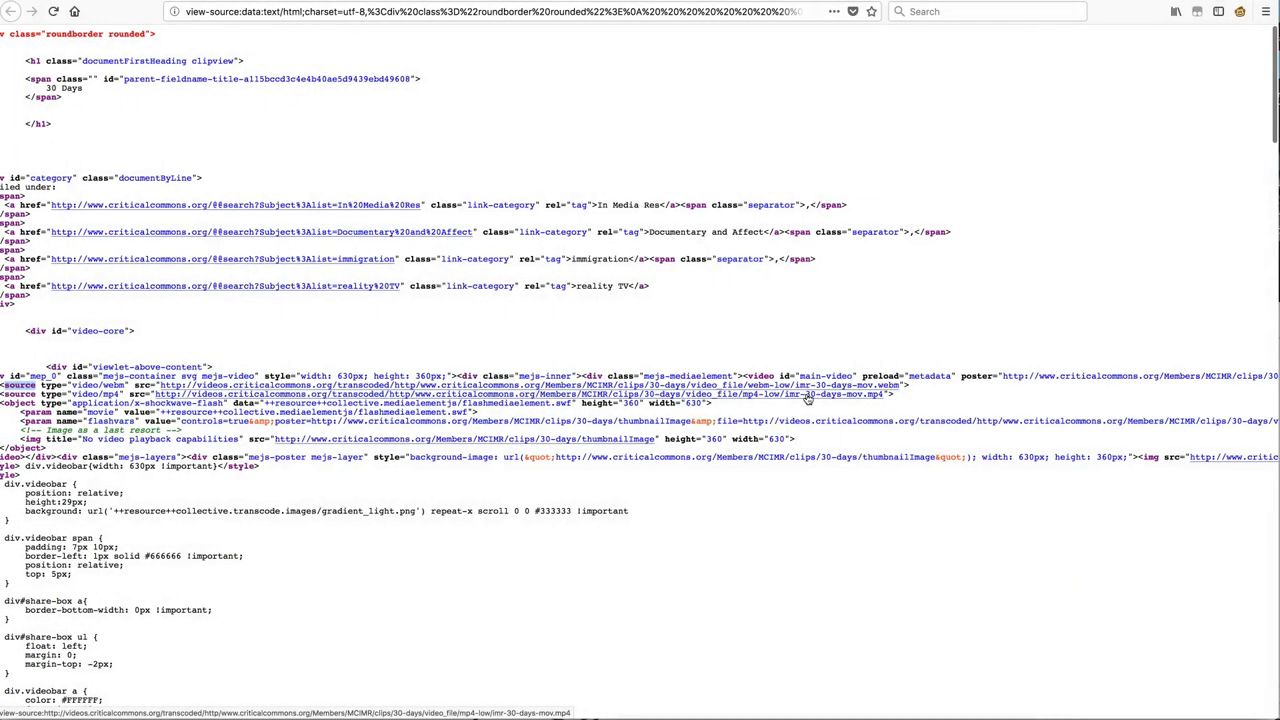
Copy the clip's .mp4 link location from the selection source and switch to Amara.
right_click(790, 392)
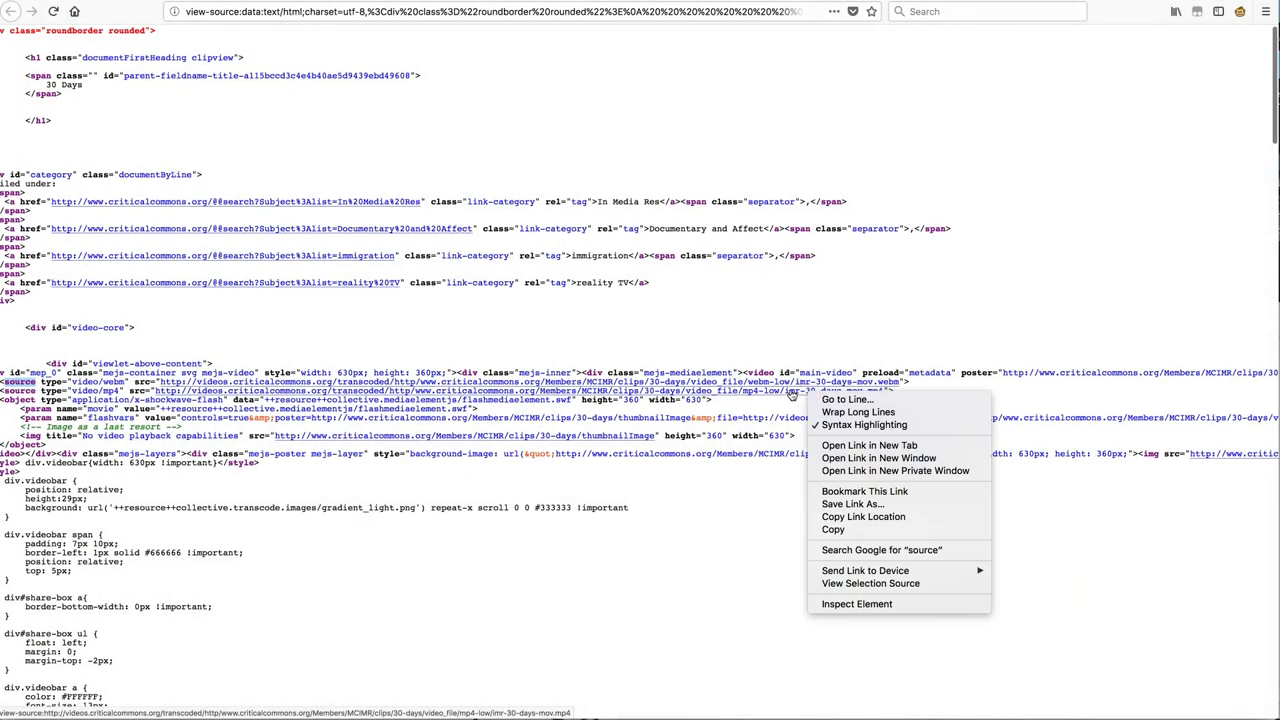
left_click(874, 512)
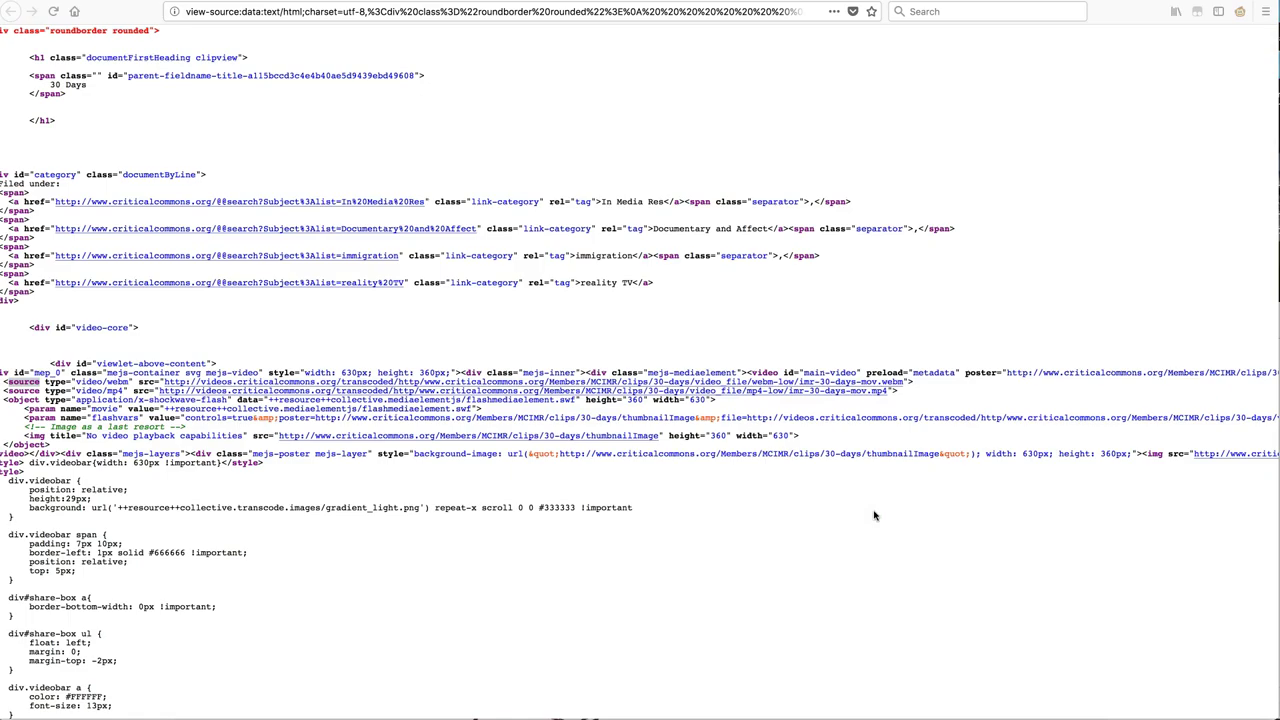
key("super+Tab")
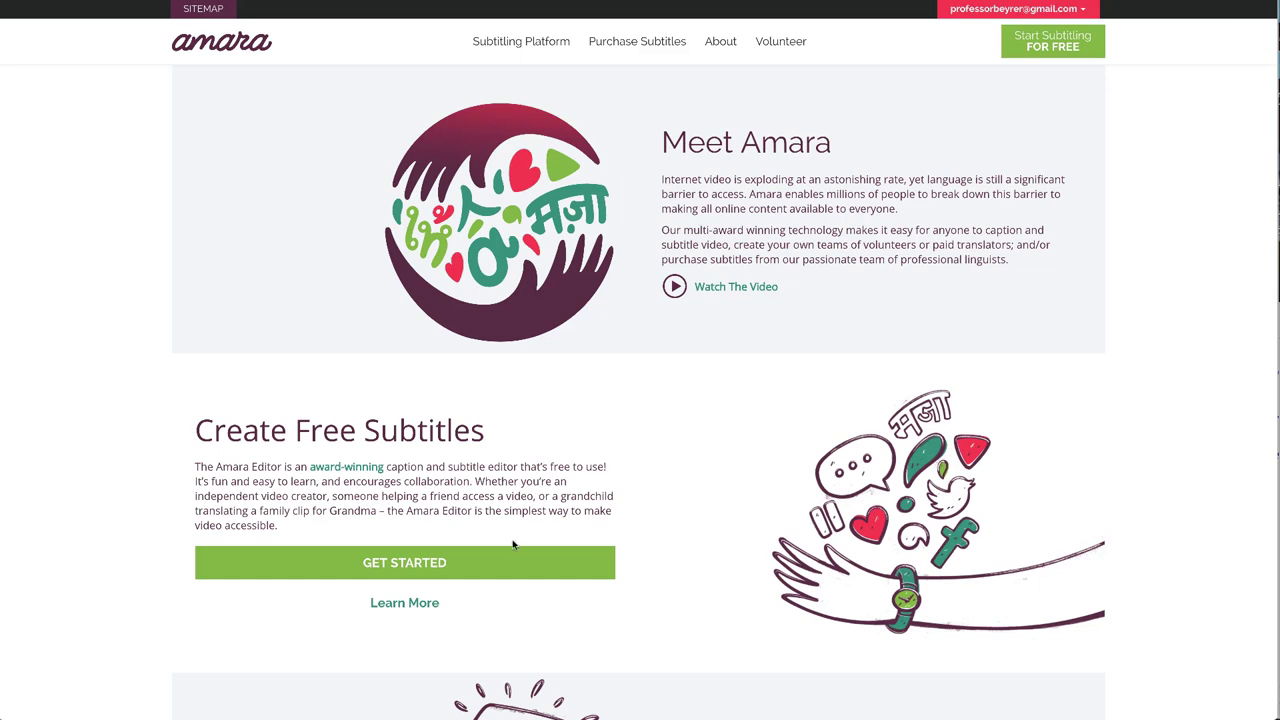
Submit the copied imr-30-days-mov.mp4 link as a new Amara video.
left_click(410, 568)
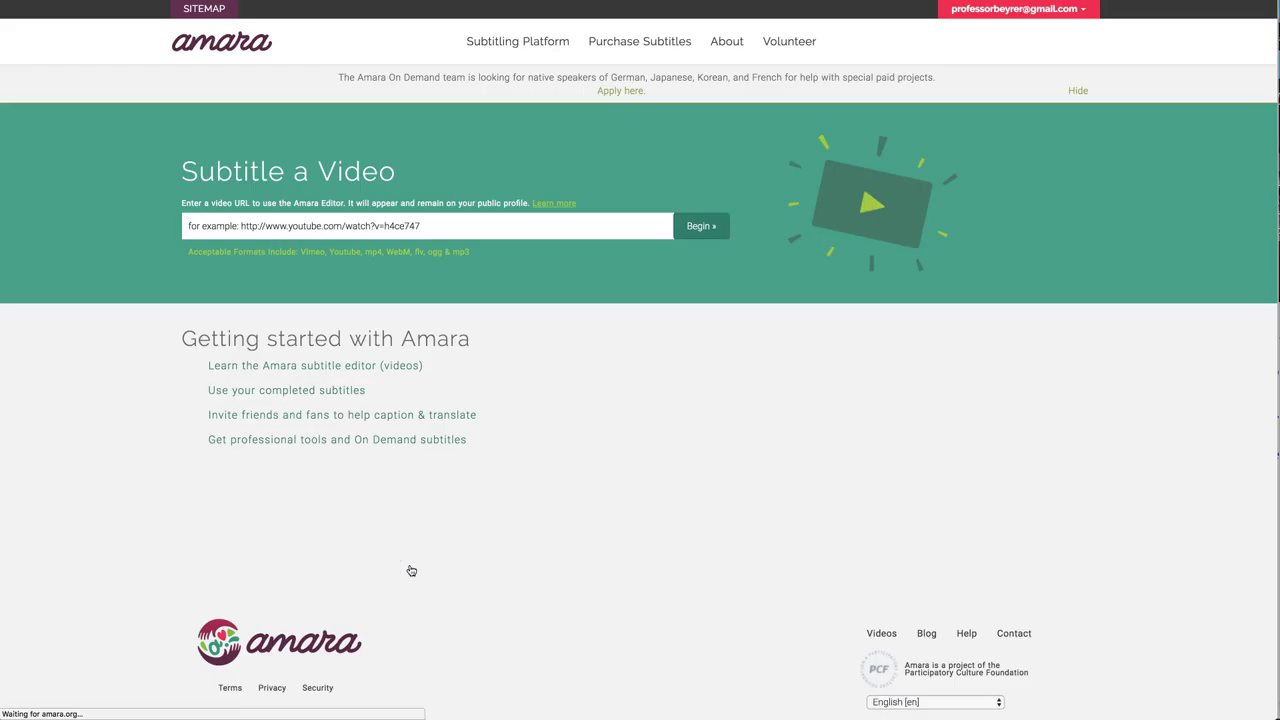
left_click(346, 226)
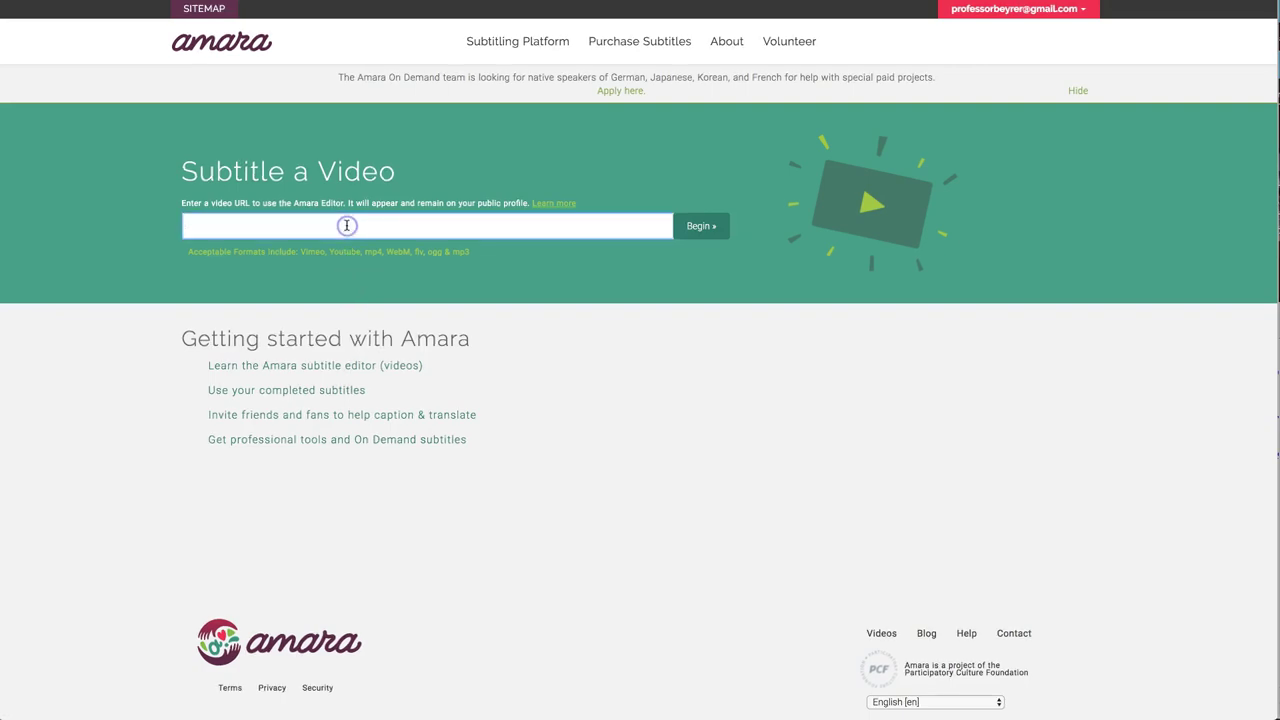
key("ctrl+v")
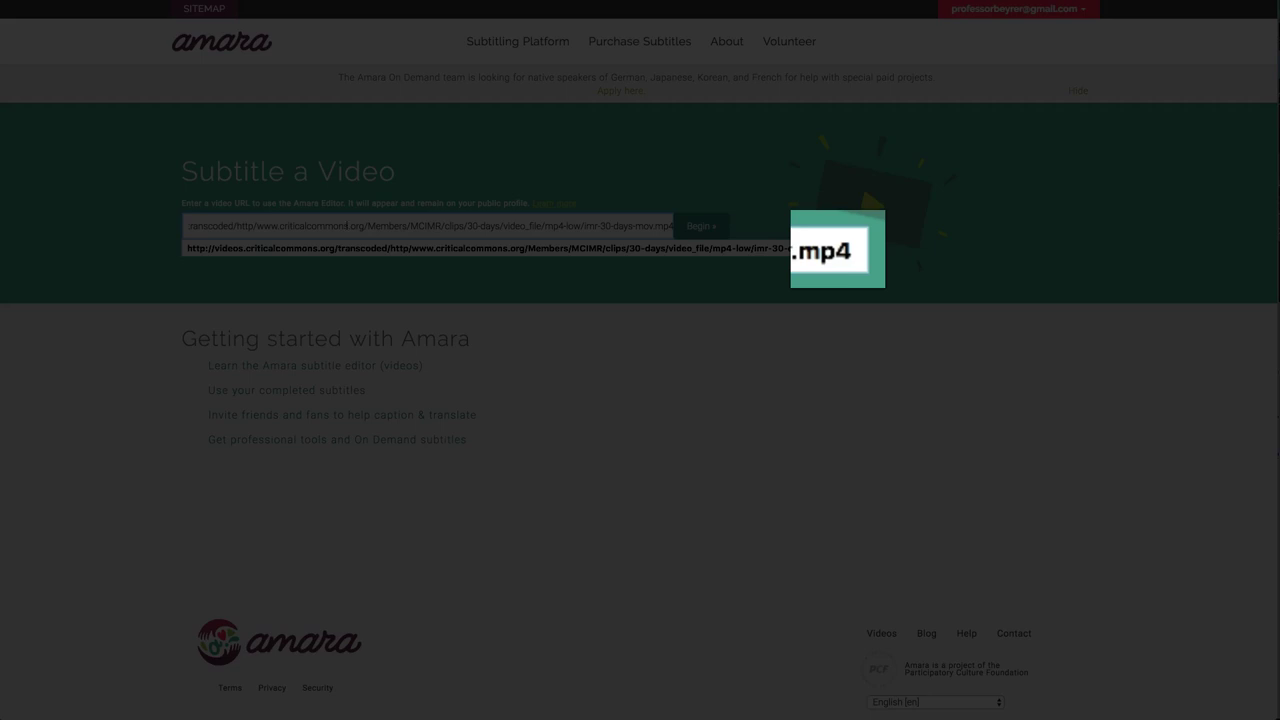
key("Return")
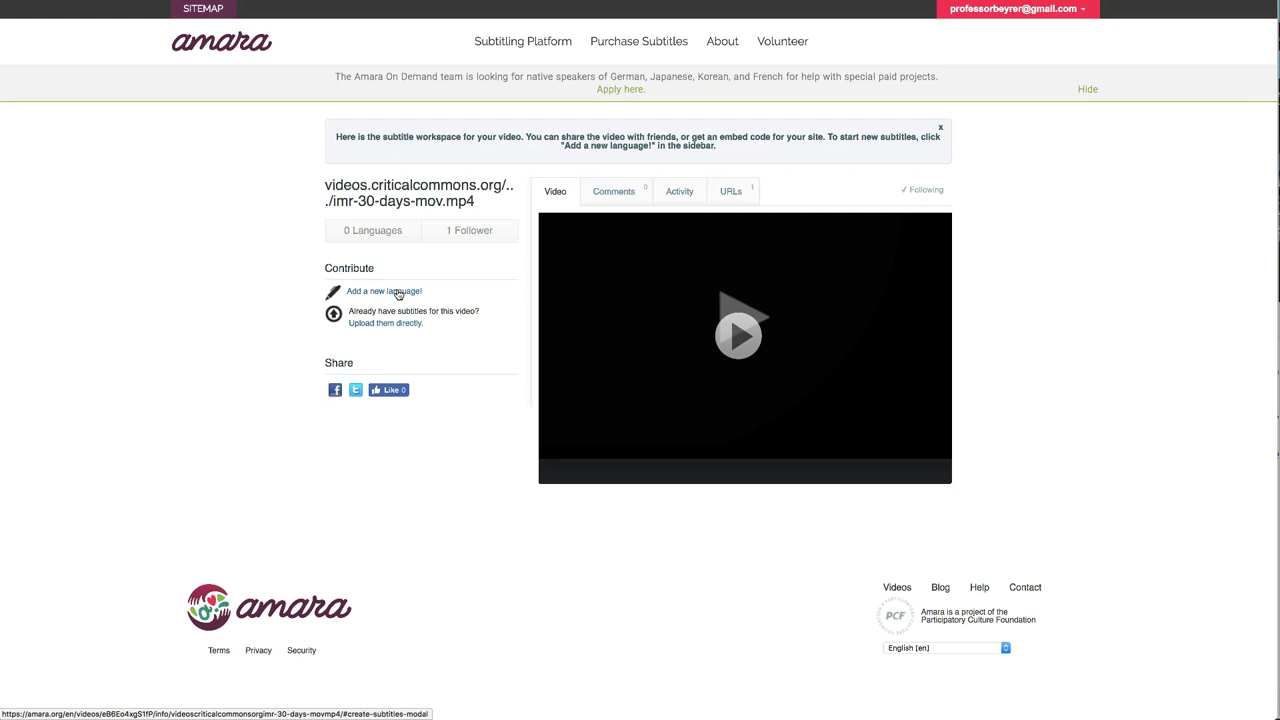
Add an English subtitle language and sync each subtitle's start time with the Down key.
left_click(398, 291)
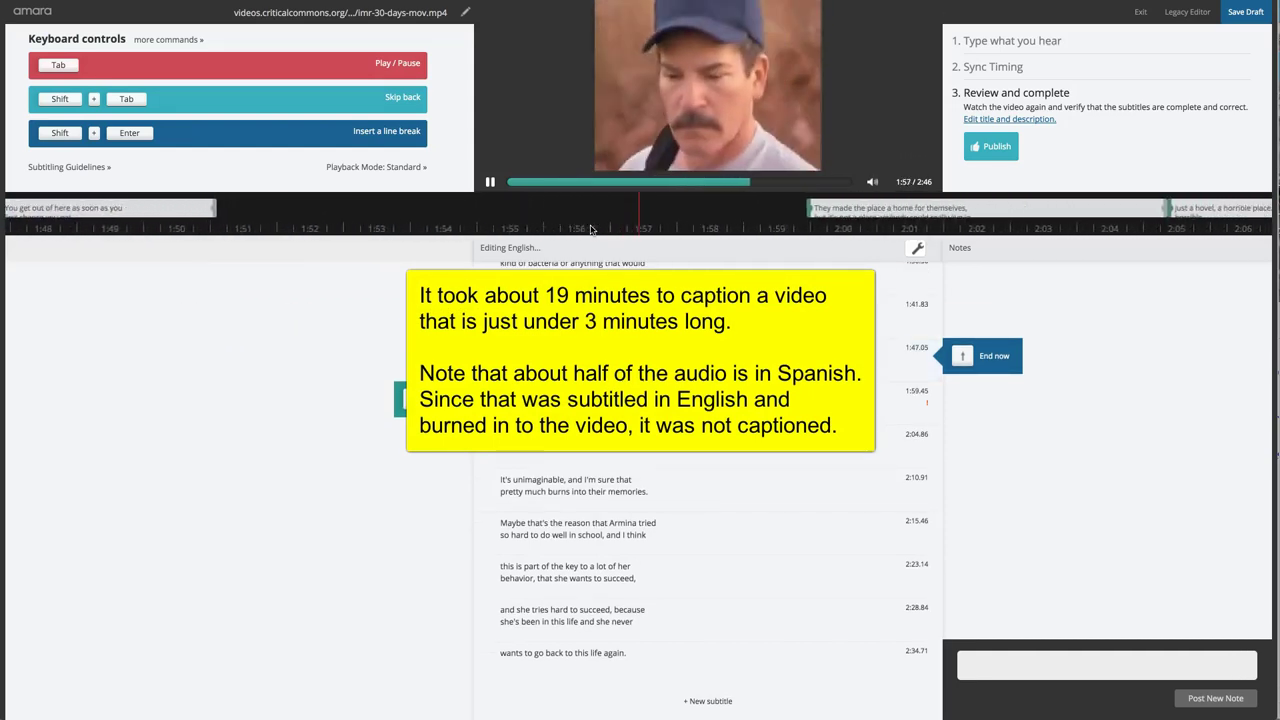
key("Down")
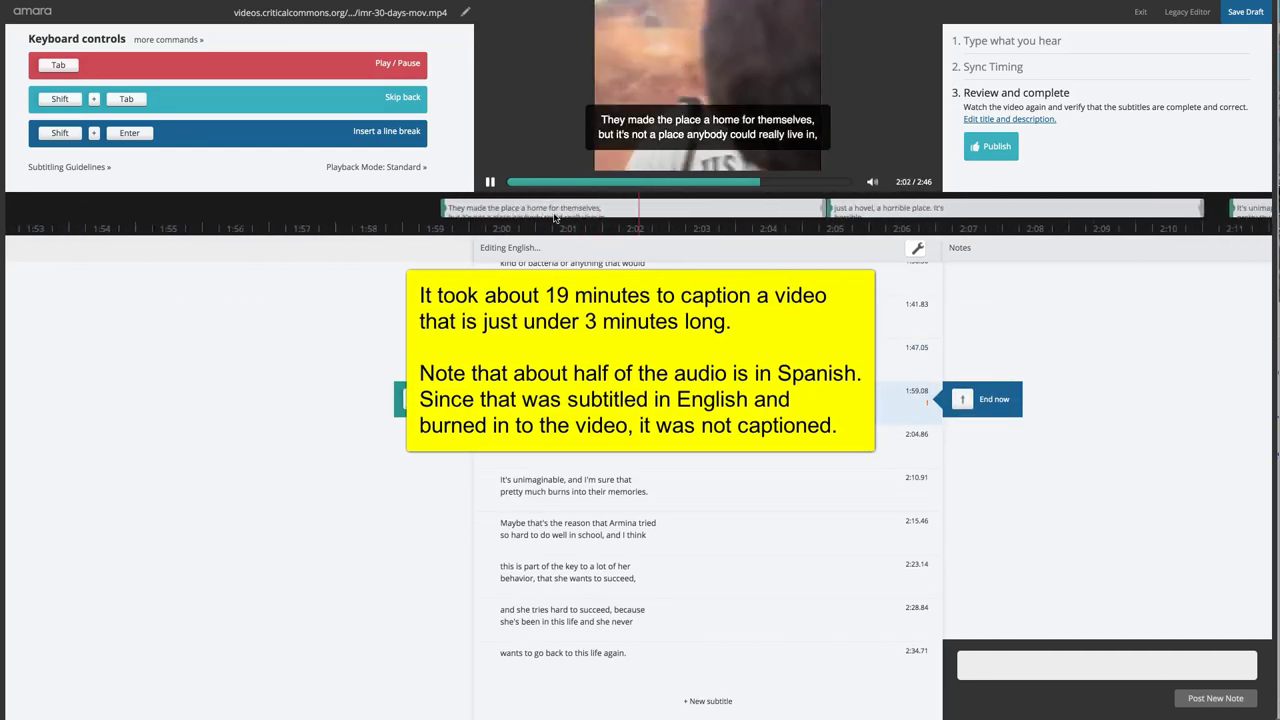
key("Down")
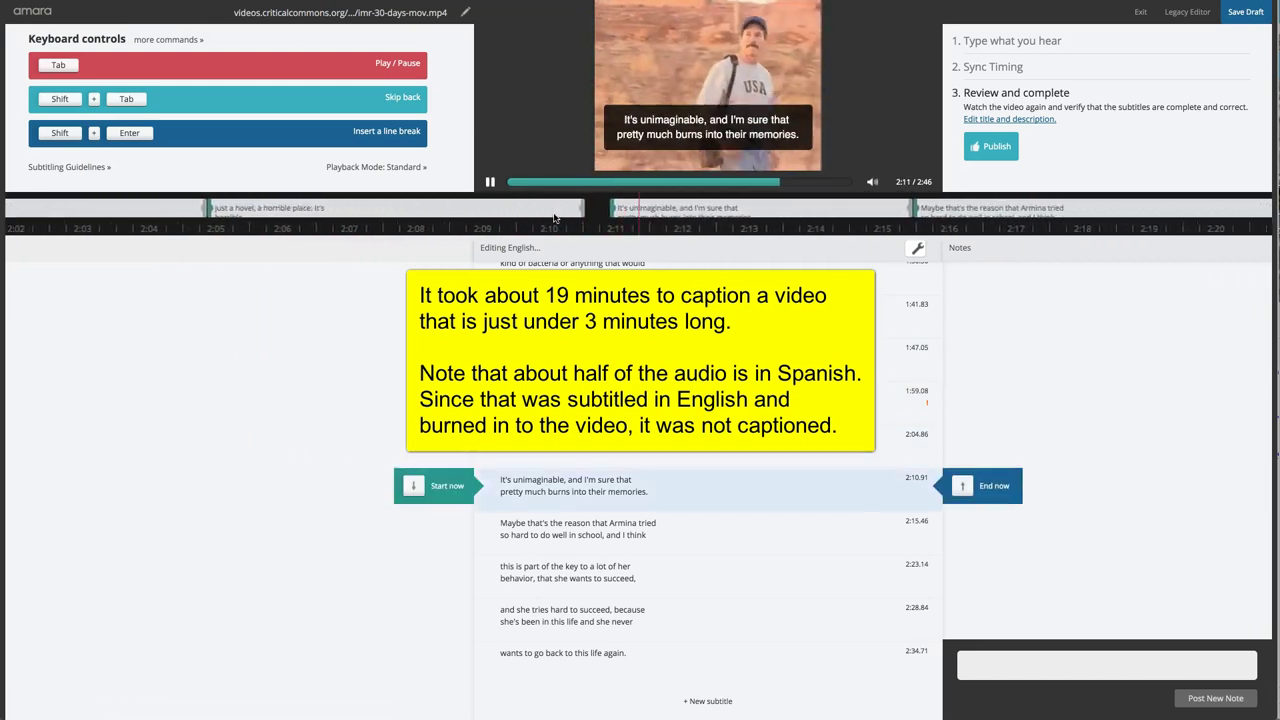
key("Tab")
key("Tab")
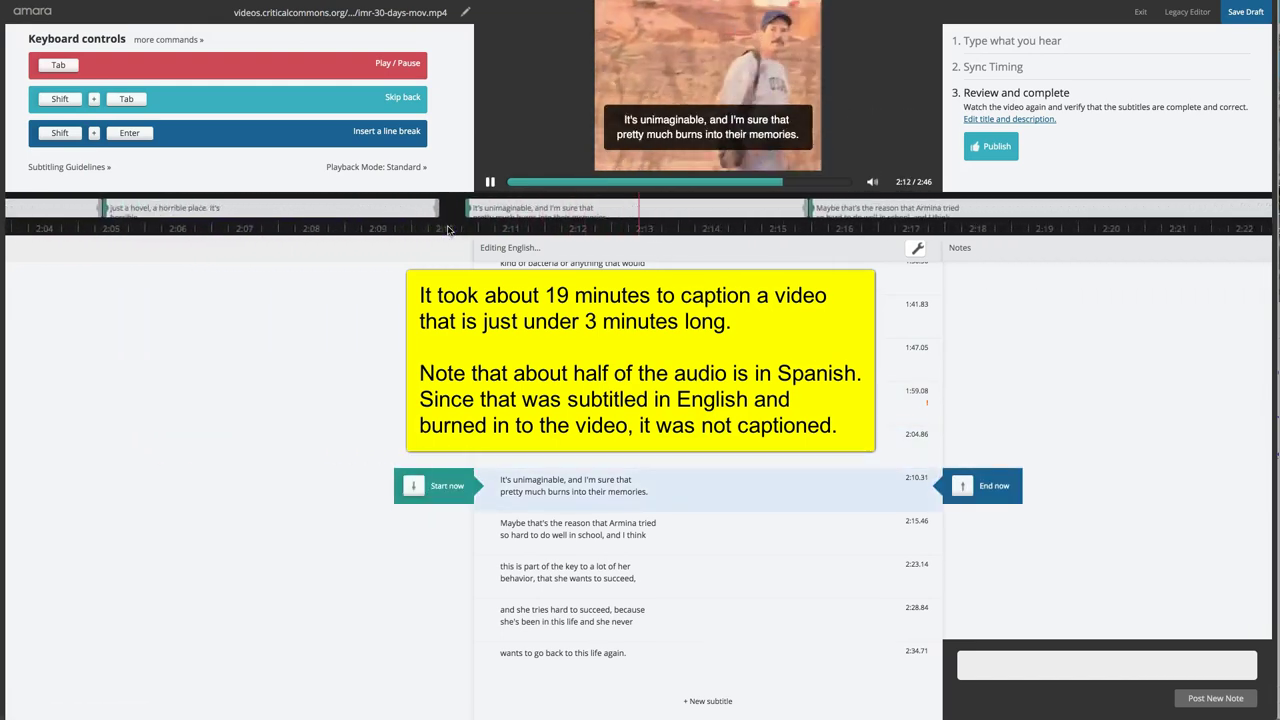
key("Down")
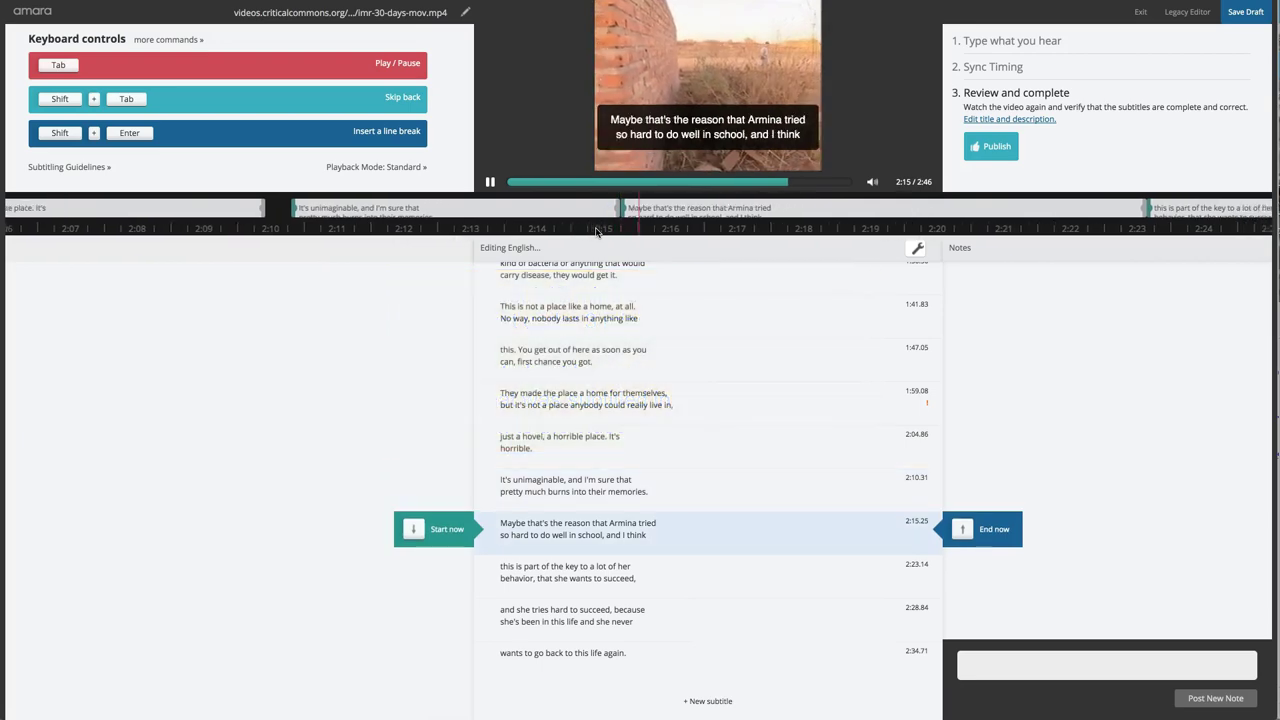
left_click(1009, 119)
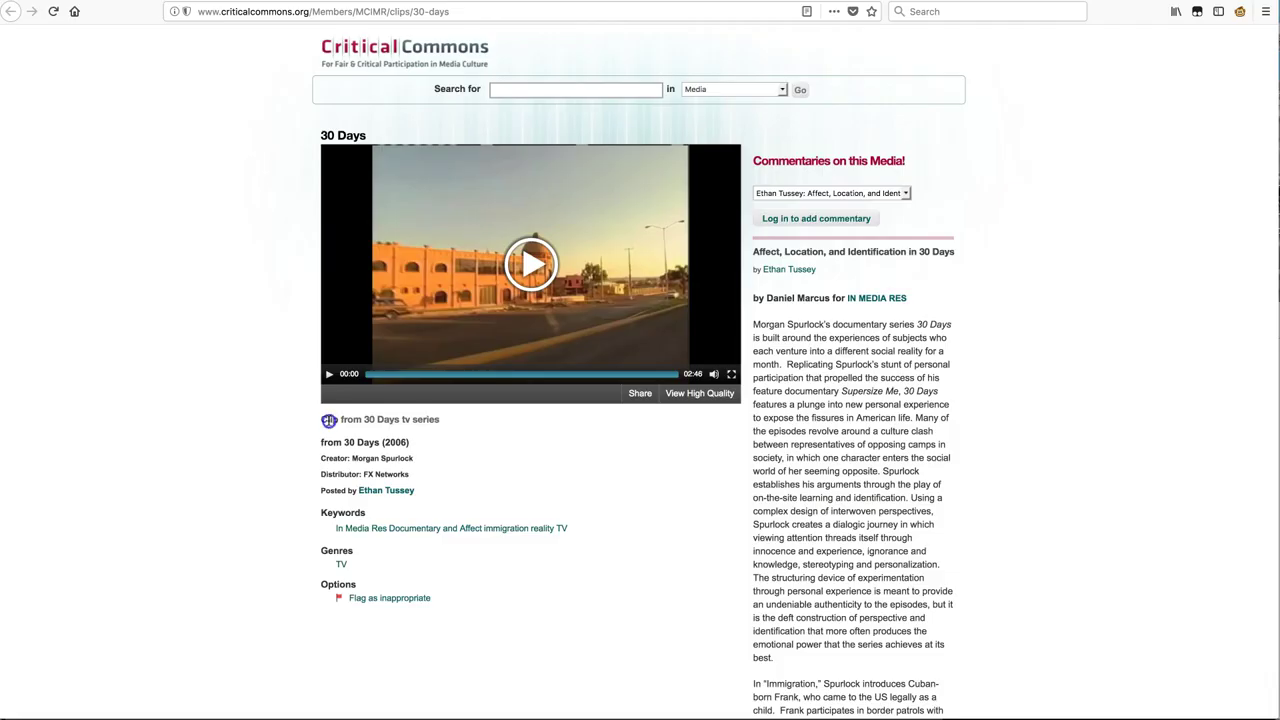
Set the video title to 'Clip from 30 Days tv series'.
left_click_drag(322, 419, 424, 419)
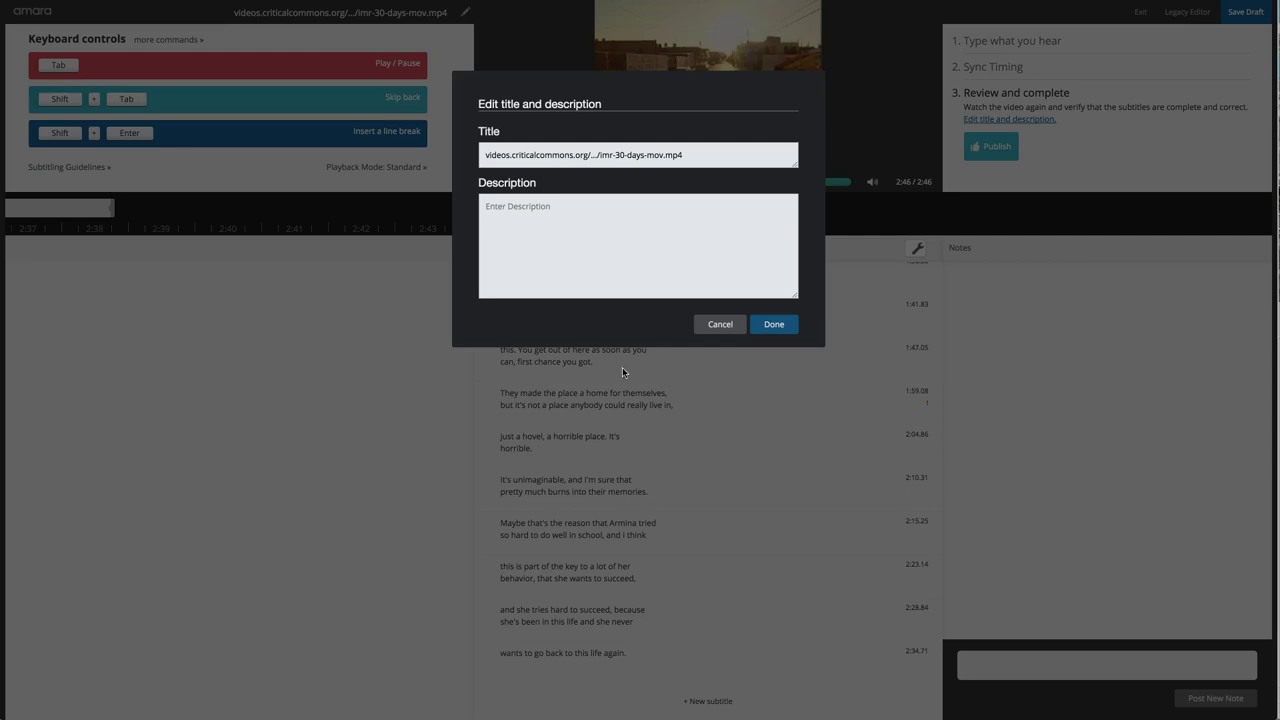
left_click_drag(726, 153, 417, 153)
type("Clip from 30 Days tv series")
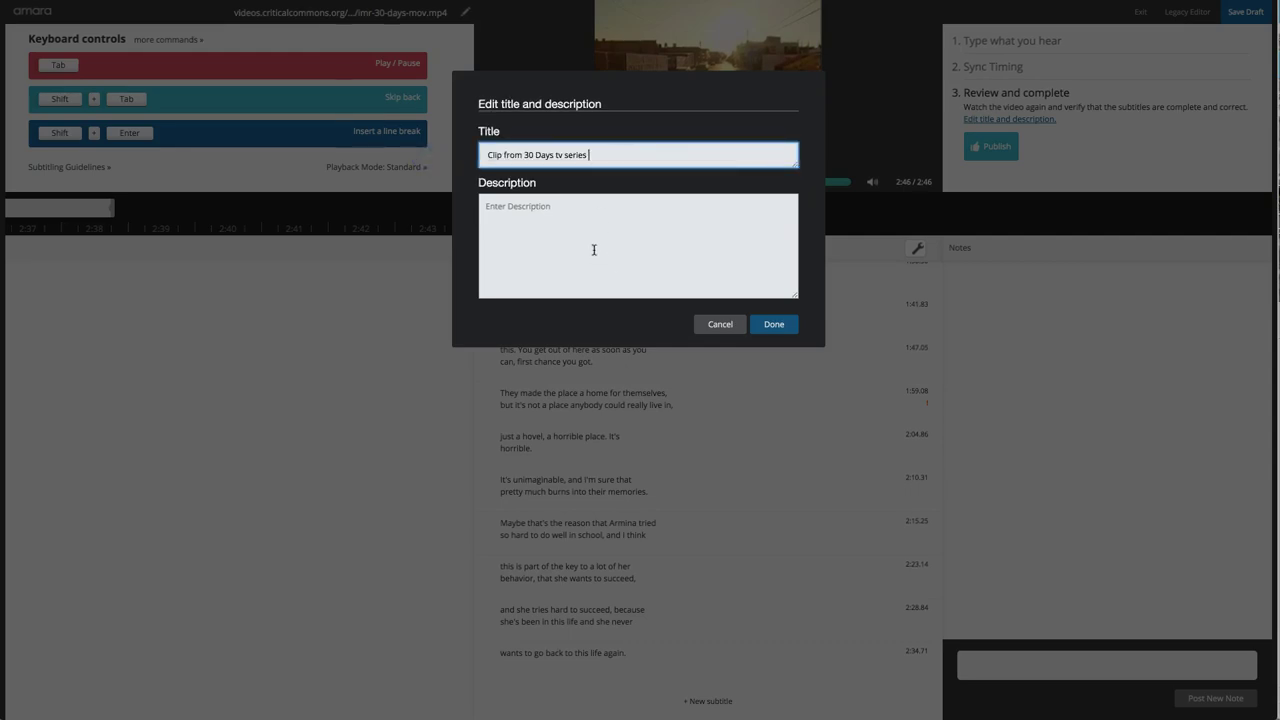
Add the description 'Original video found online:' followed by the Critical Commons clip address.
left_click(595, 239)
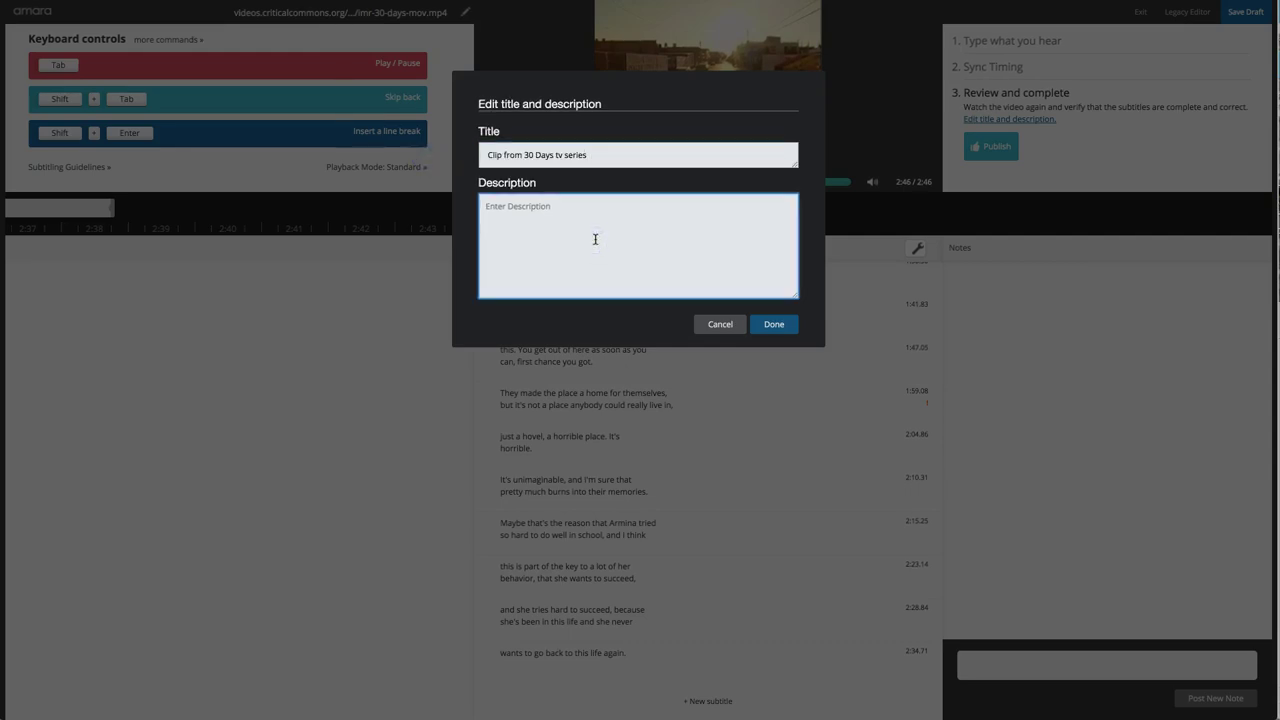
type("Original video ")
type("found online:")
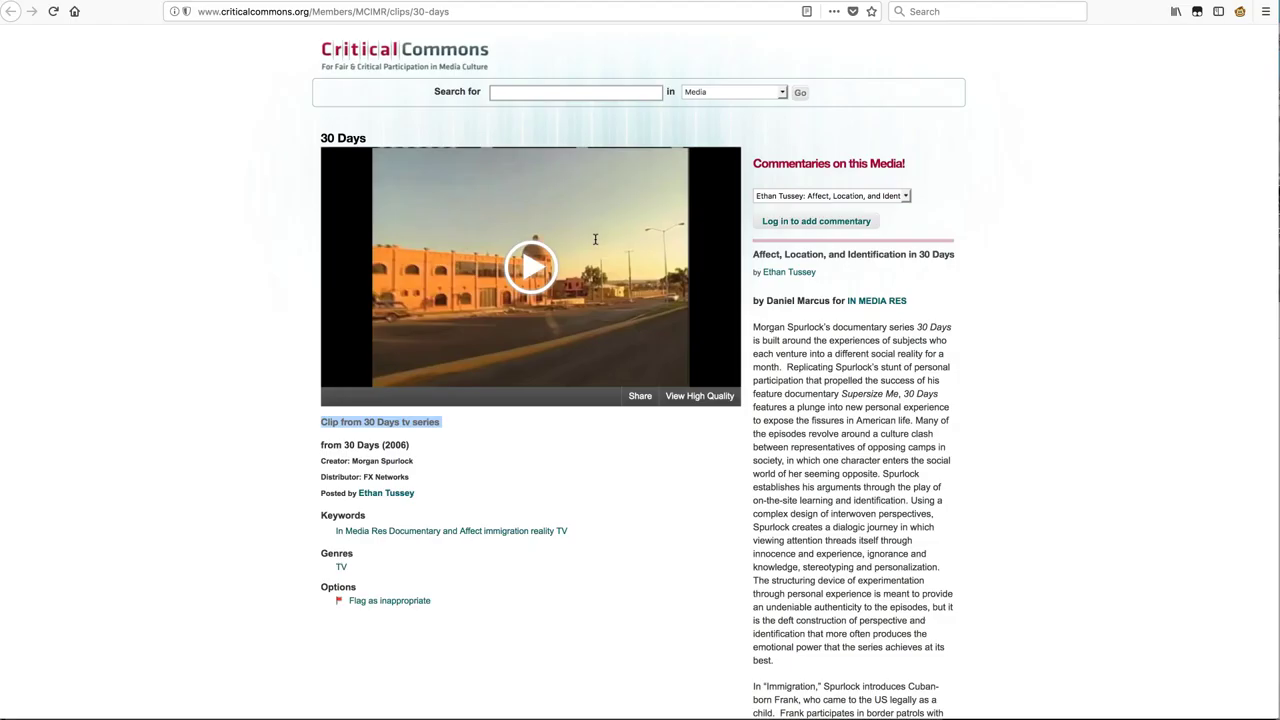
key("ctrl+l")
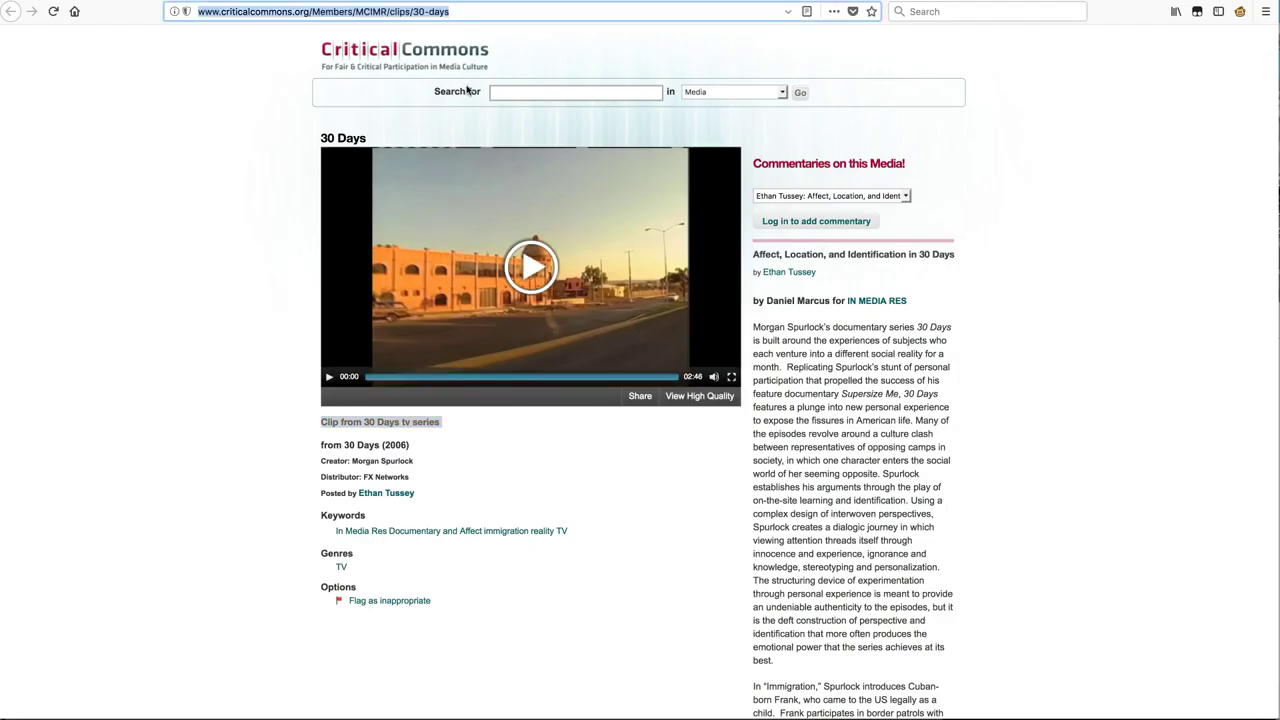
key("ctrl+c")
key("ctrl+v")
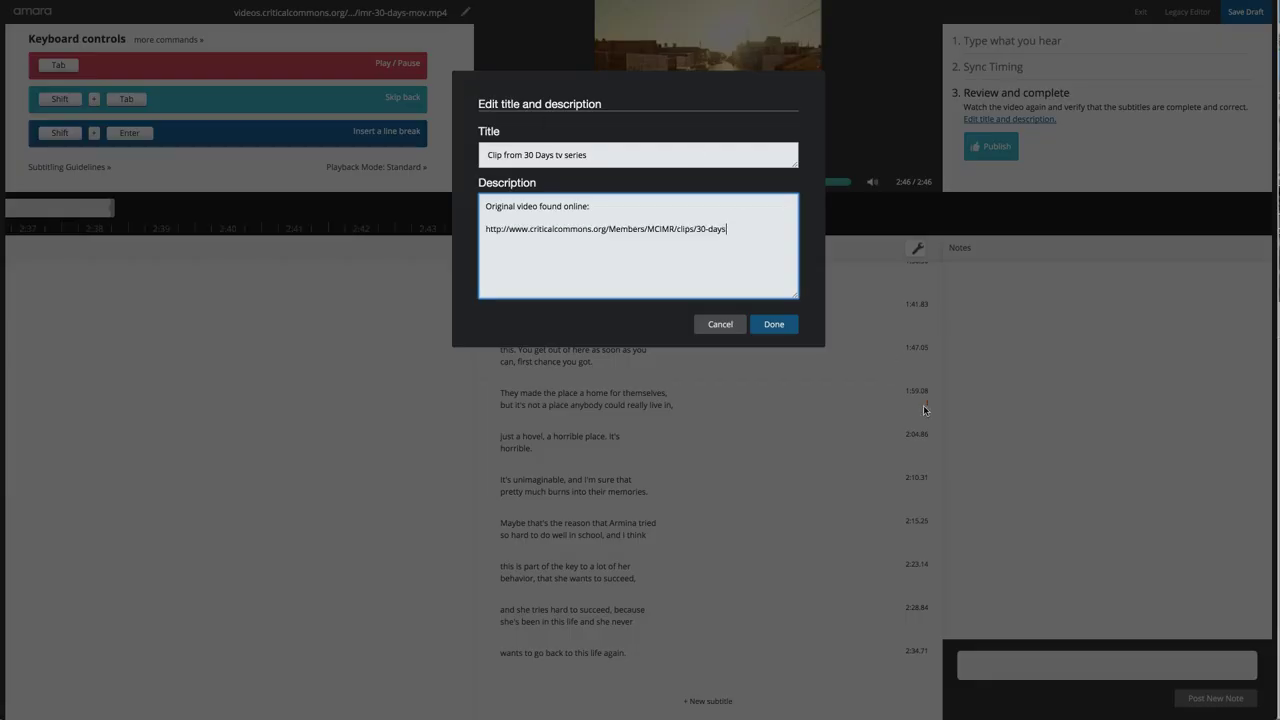
left_click(785, 329)
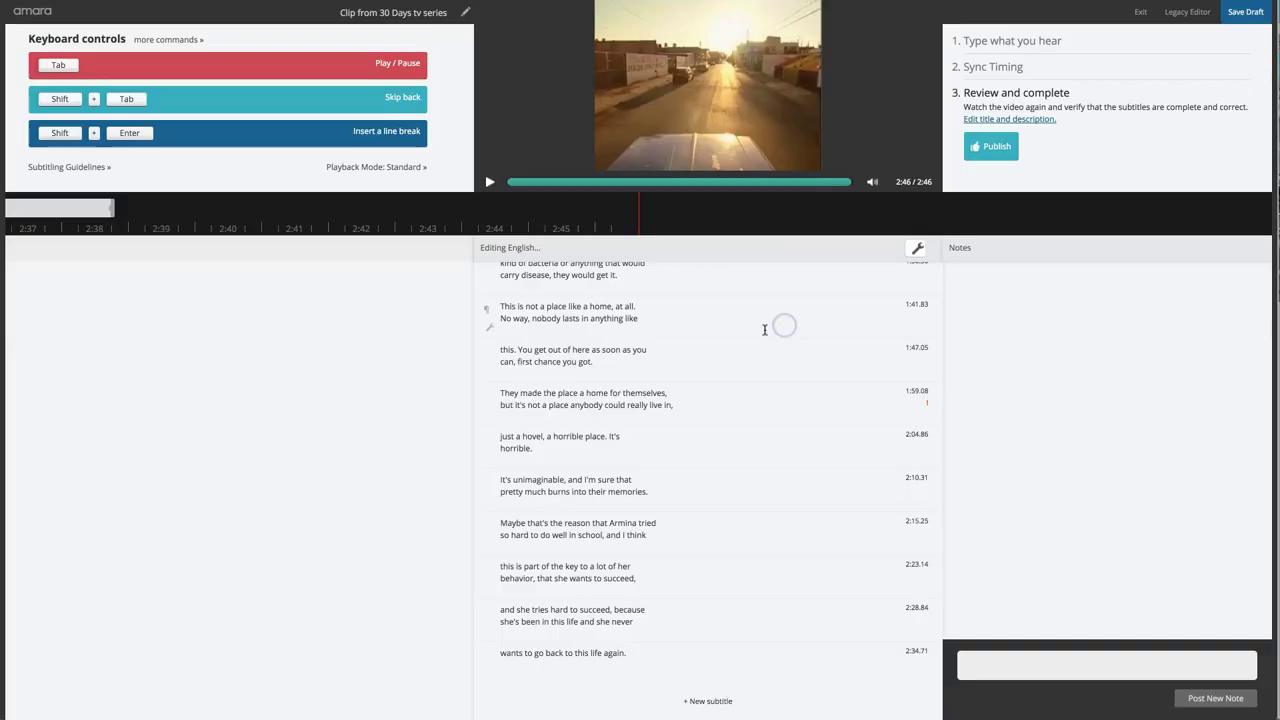
Publish the subtitles, go to the video's public page, and select its URL.
left_click(993, 146)
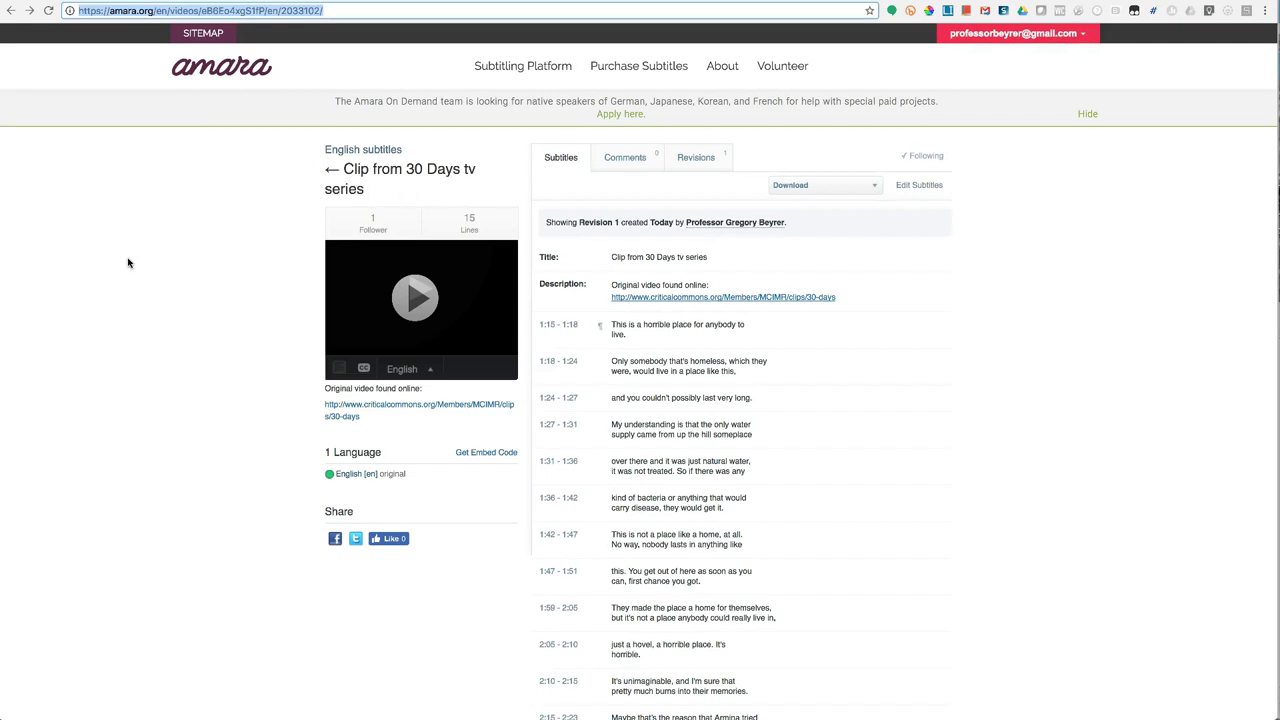
left_click(372, 169)
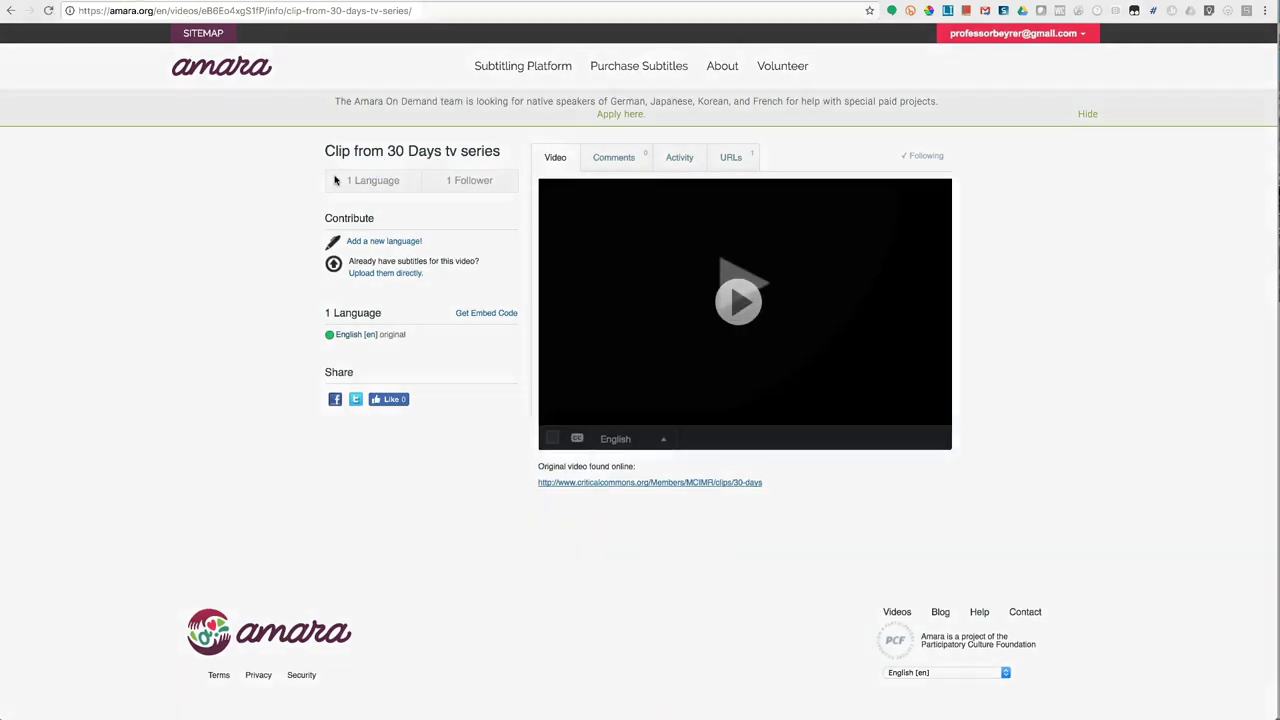
key("ctrl+l")
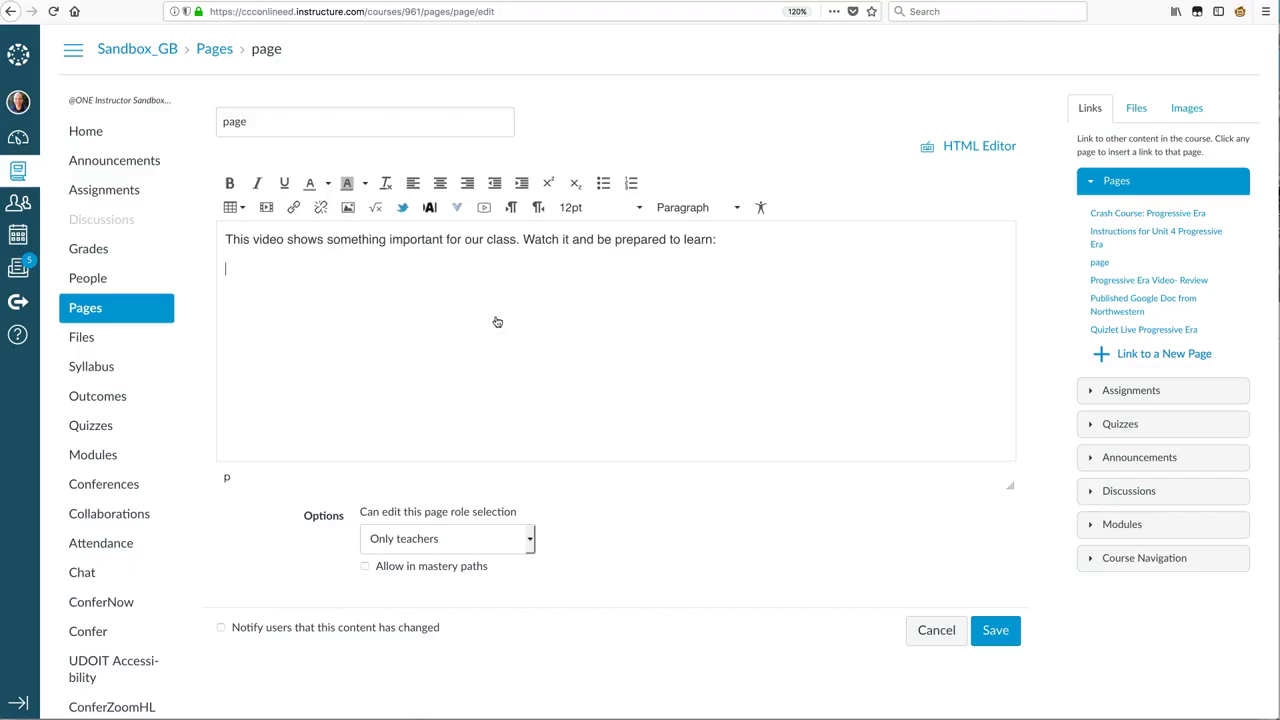
Insert the Amara video link below the intro, with link text 'Clip from 30 days tv series'.
key("Return")
key("ctrl+v")
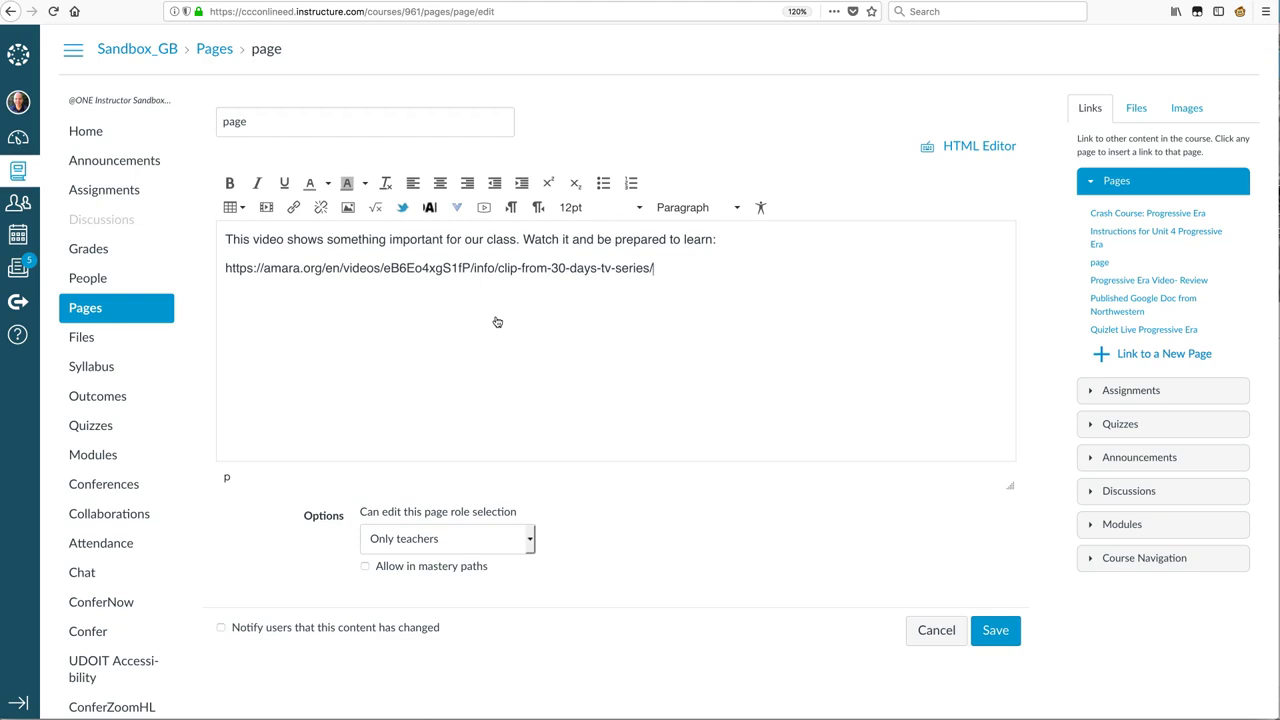
key("Return")
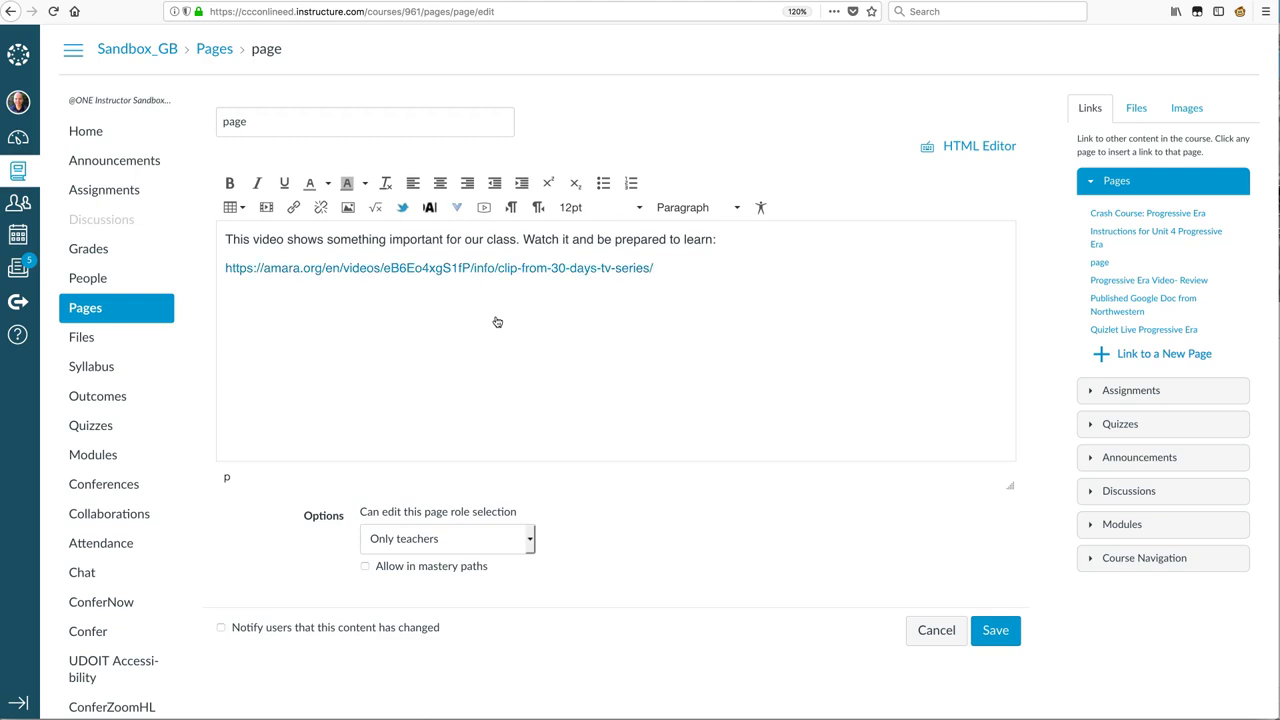
key("BackSpace")
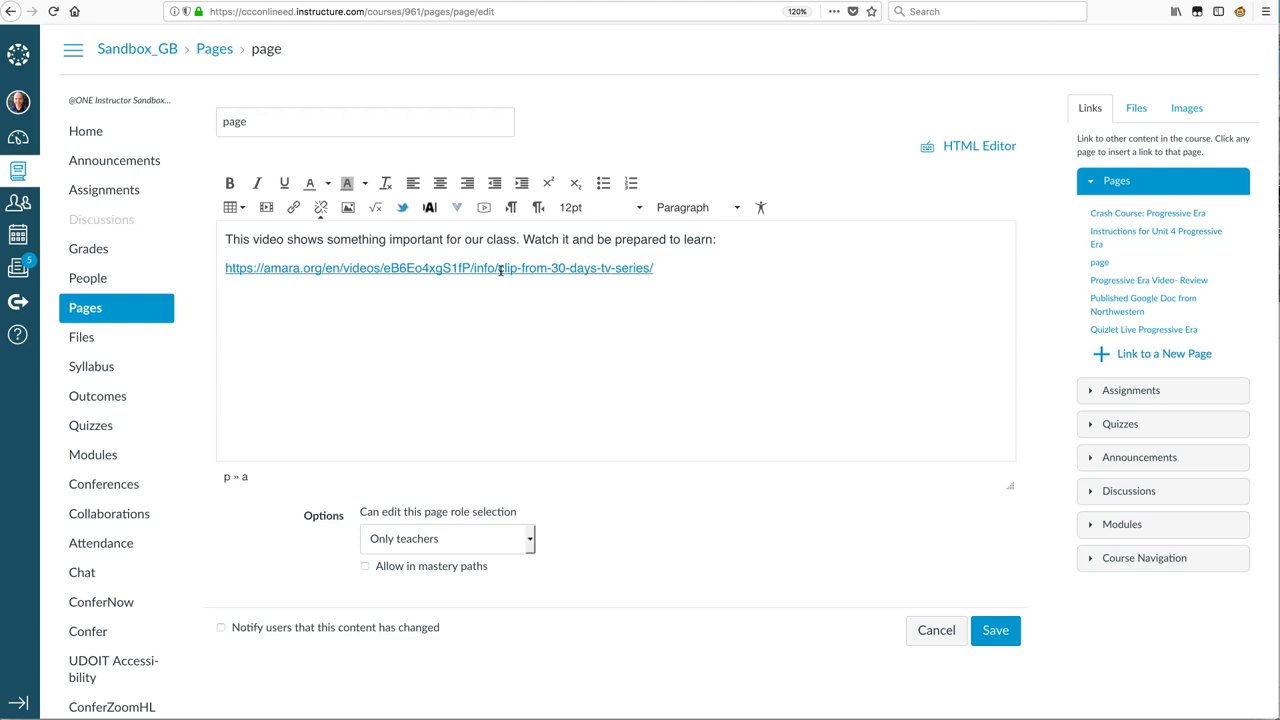
type("C")
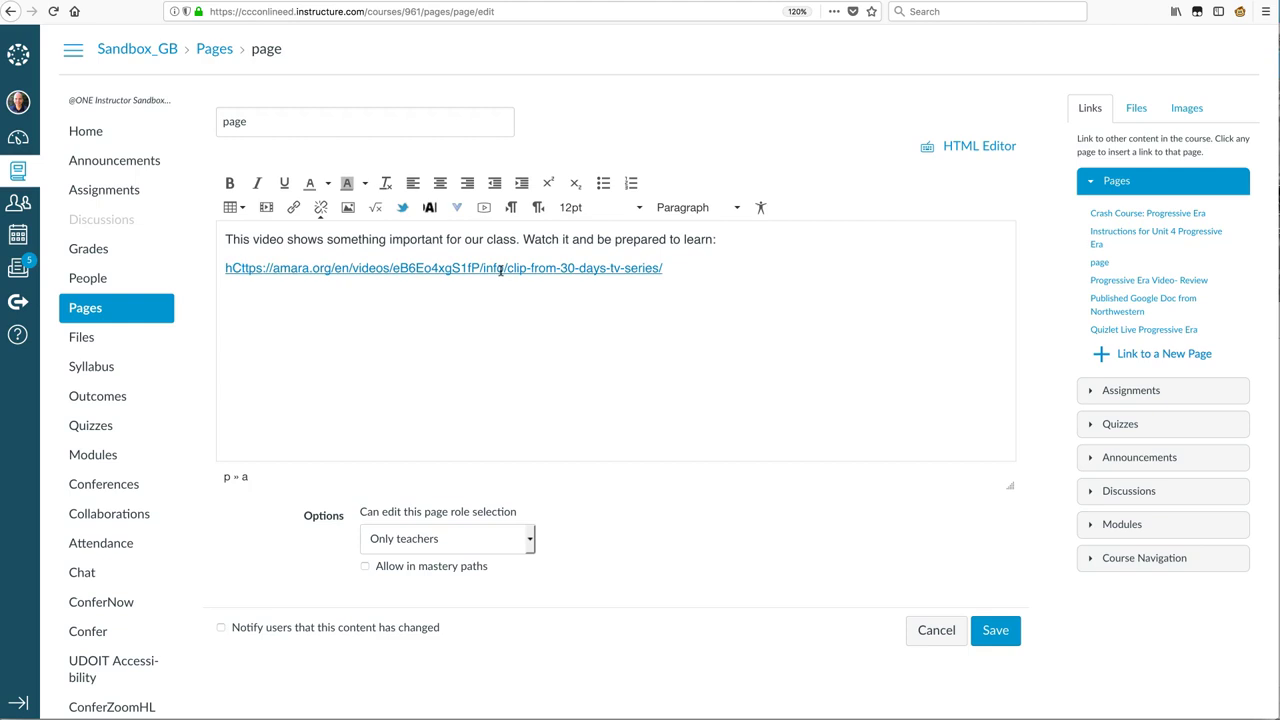
type("lip from 30 days tv series")
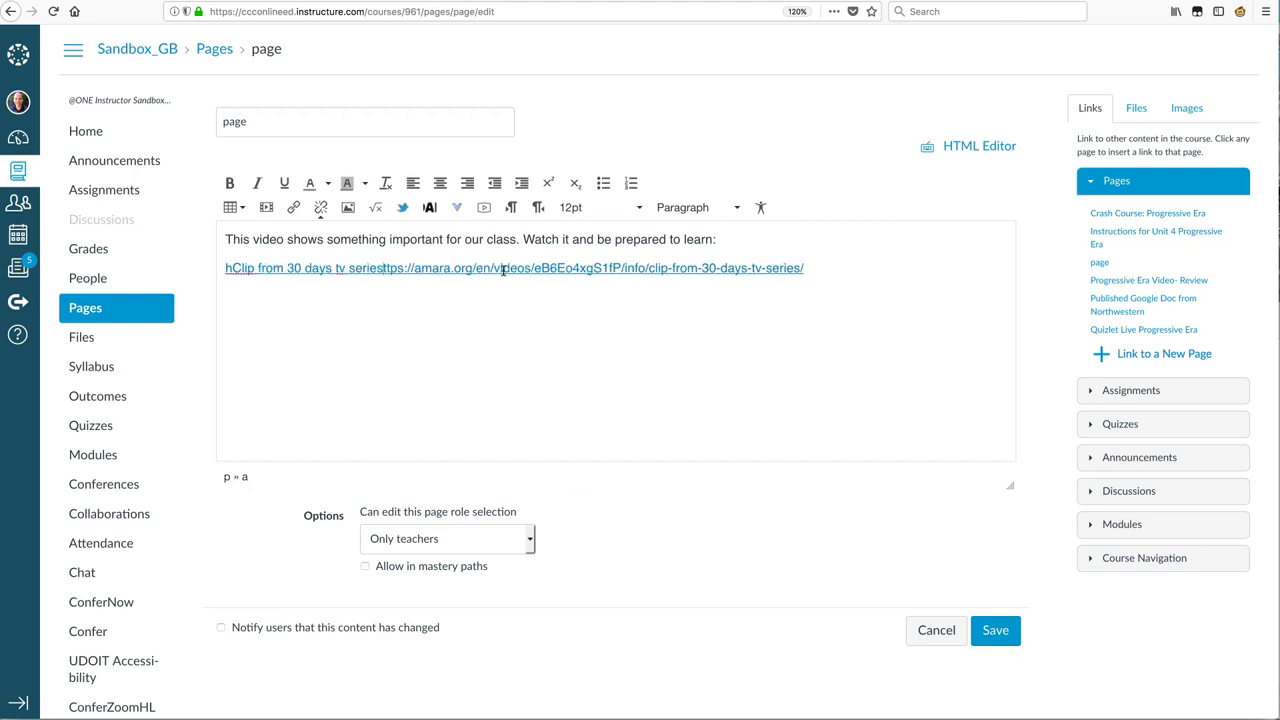
key("shift+End")
key("BackSpace")
key("Home")
key("Delete")
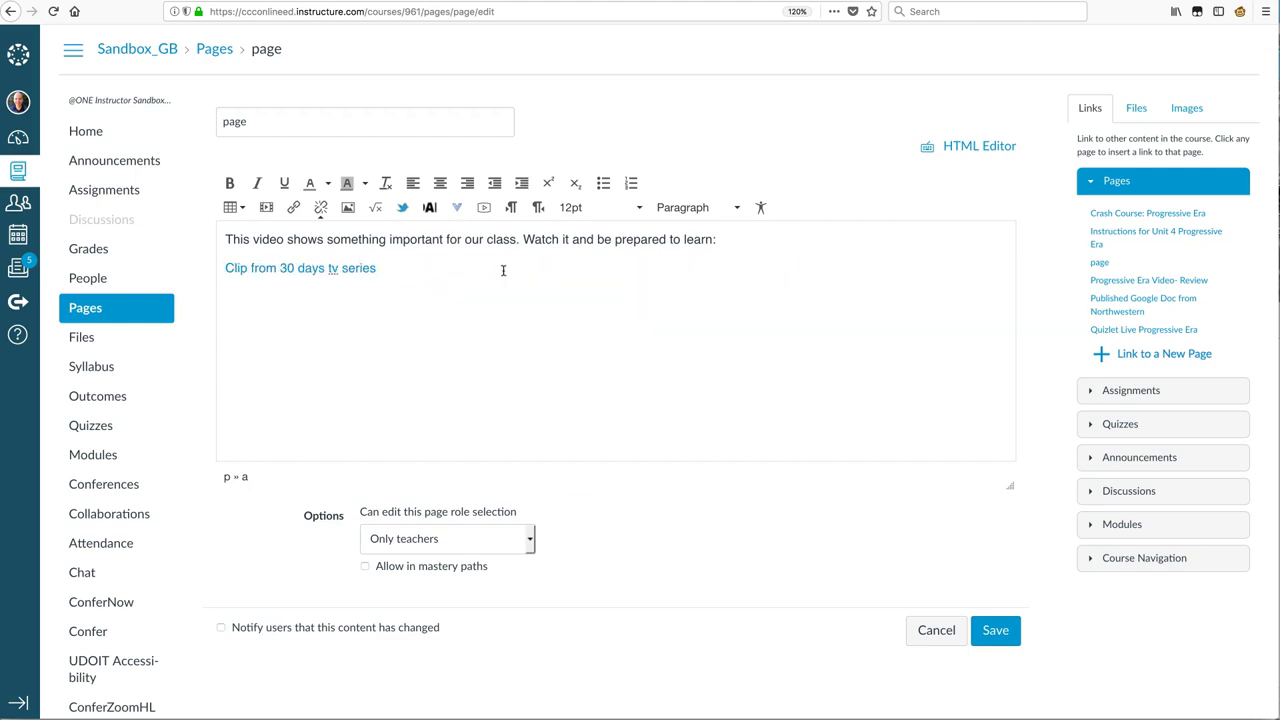
Save the Canvas page, then follow its clip link and play the captioned video.
left_click(1005, 631)
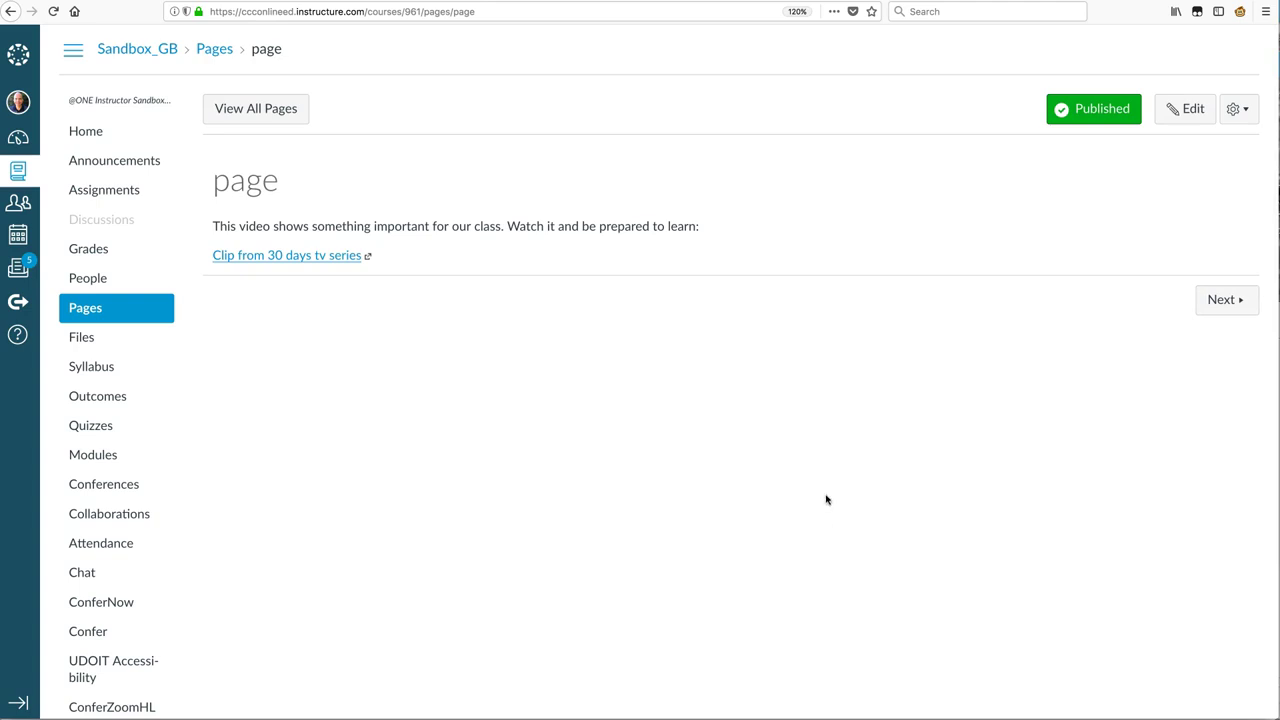
left_click(306, 256)
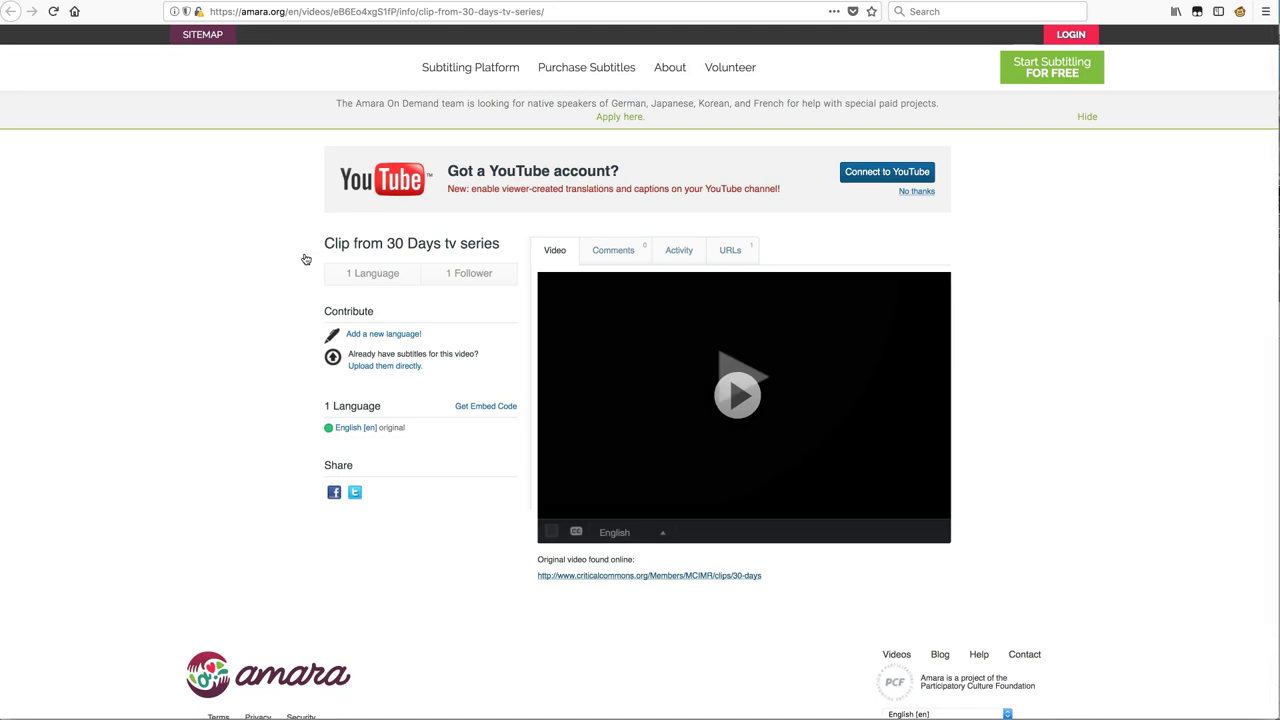
left_click(690, 392)
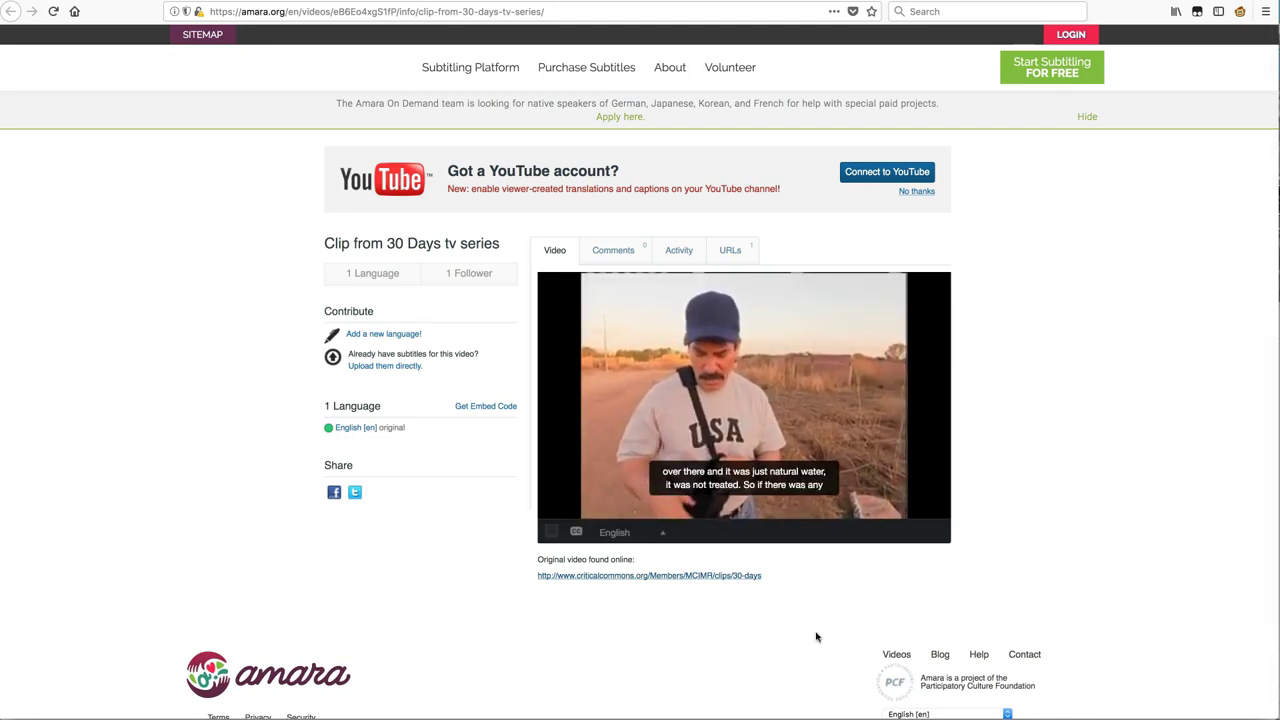